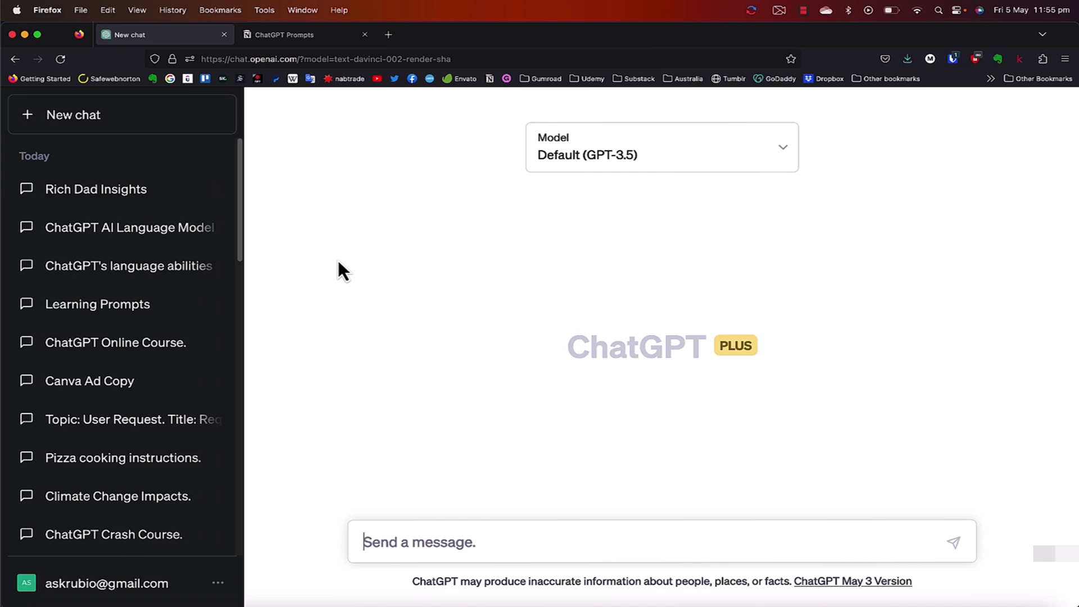
- Open the ChatGPT Prompts page in Notion and scroll to the Email Writing section
{"action": "left_click", "coordinate": [283, 40]}
{"action": "scroll", "coordinate": [350, 214], "scroll_direction": "up", "scroll_amount": 3}
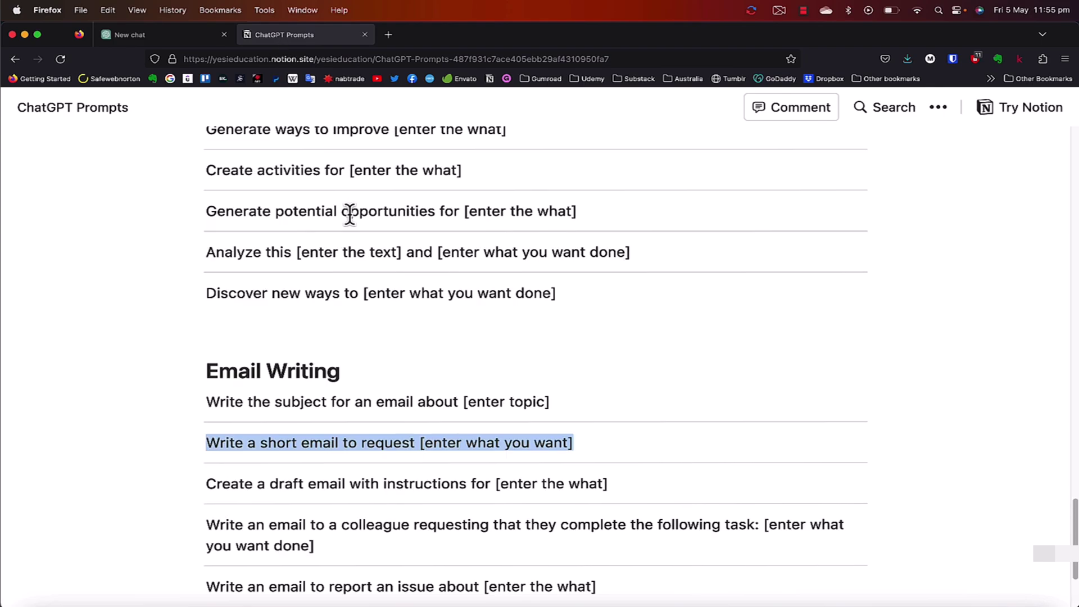
{"action": "scroll", "coordinate": [350, 236], "scroll_direction": "up", "scroll_amount": 5}
{"action": "scroll", "coordinate": [347, 247], "scroll_direction": "down", "scroll_amount": 5}
{"action": "scroll", "coordinate": [349, 225], "scroll_direction": "up", "scroll_amount": 12}
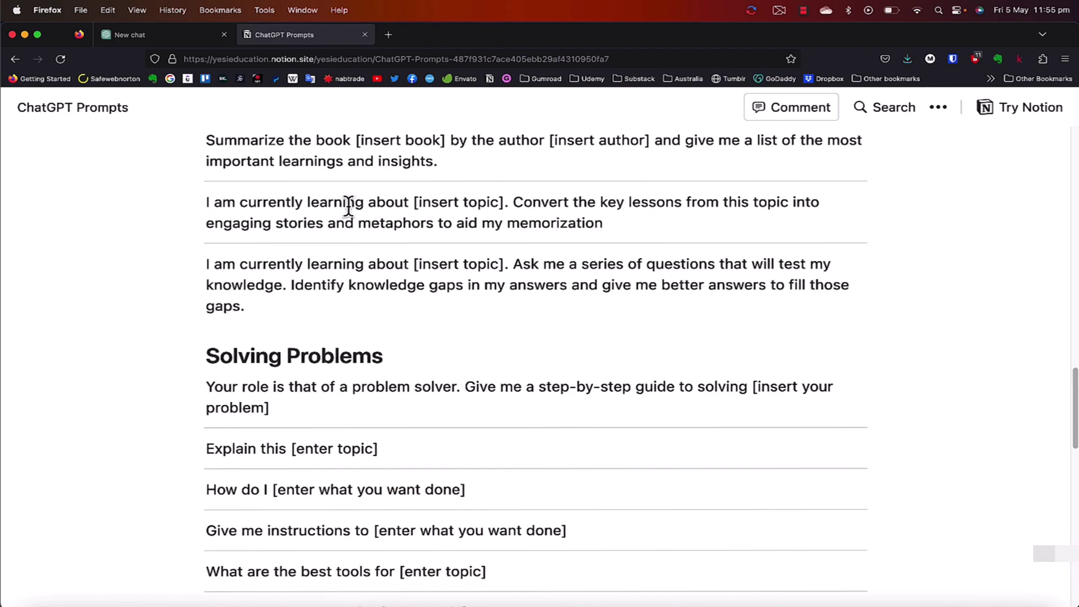
{"action": "scroll", "coordinate": [349, 217], "scroll_direction": "up", "scroll_amount": 7}
{"action": "scroll", "coordinate": [349, 212], "scroll_direction": "down", "scroll_amount": 20}
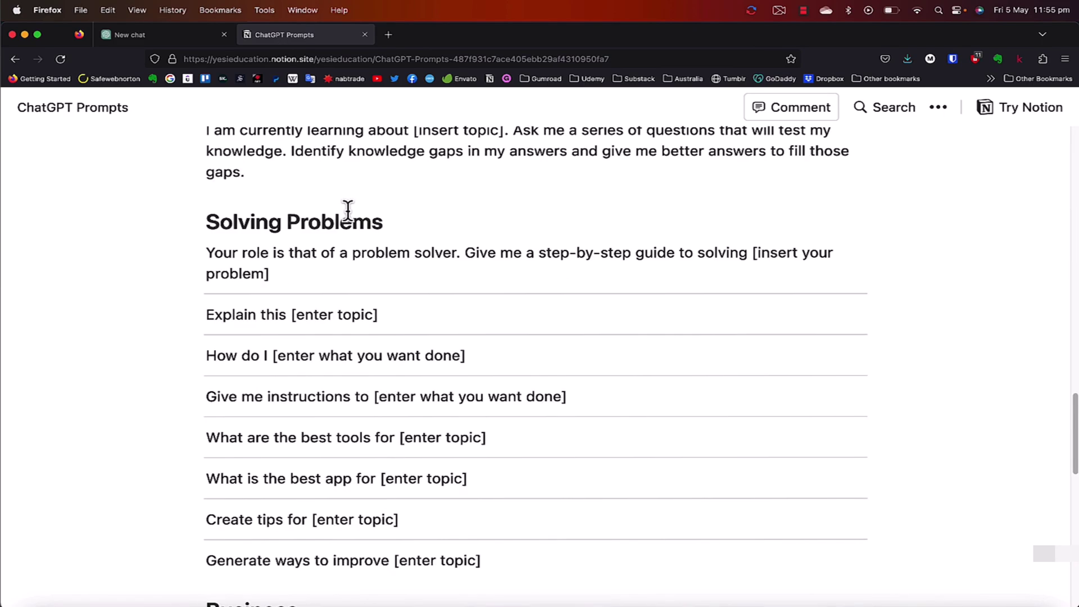
{"action": "scroll", "coordinate": [348, 211], "scroll_direction": "down", "scroll_amount": 8}
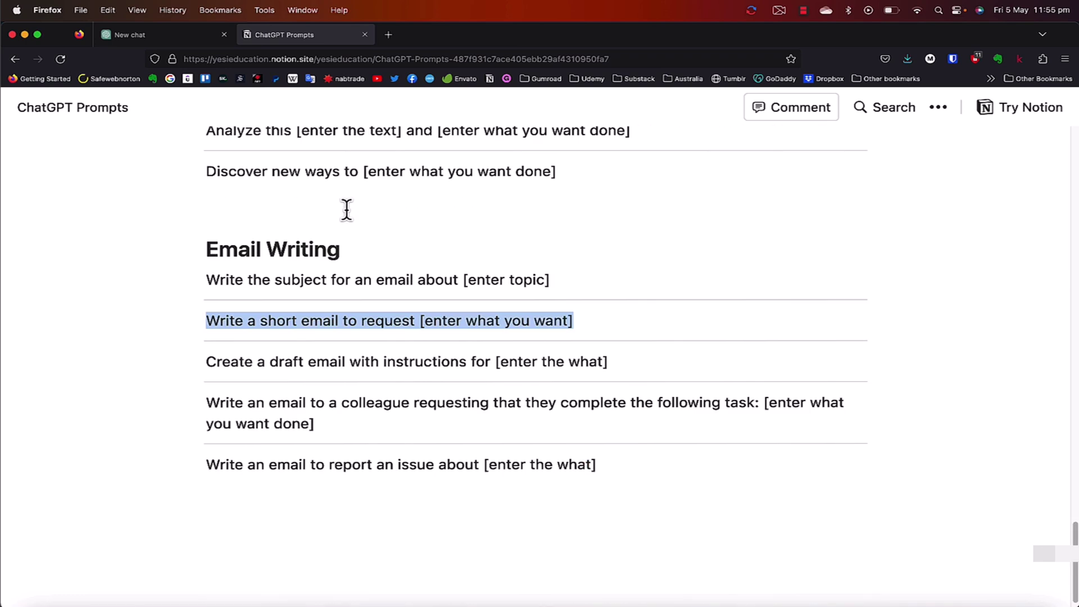
{"action": "scroll", "coordinate": [346, 213], "scroll_direction": "down", "scroll_amount": 1}
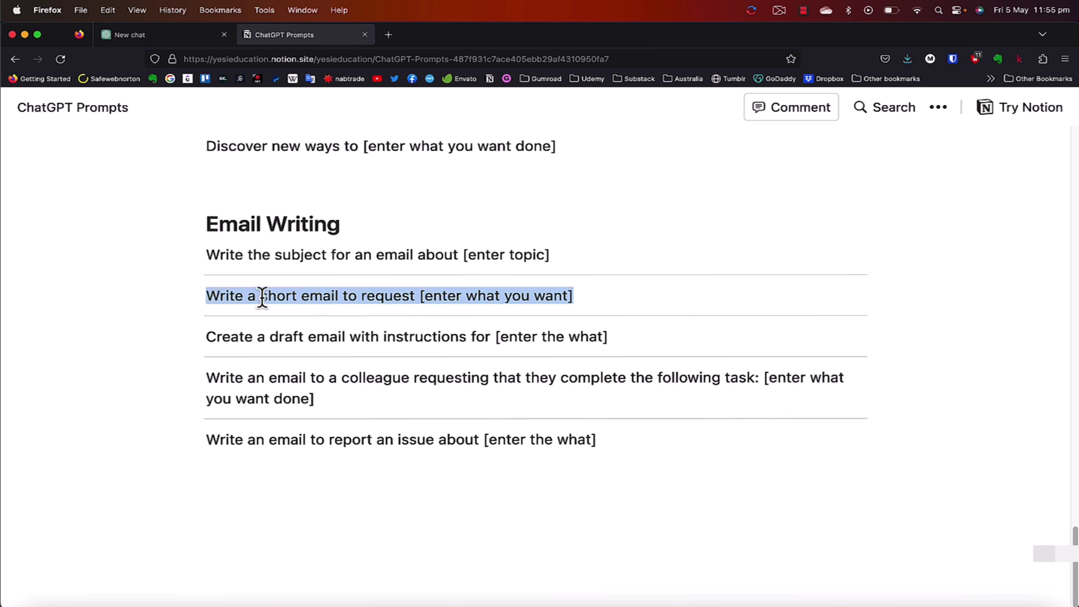
- Copy the prompt line 'Write a short email to request [enter what you want]'
{"action": "left_click", "coordinate": [221, 296]}
{"action": "left_click_drag", "start_coordinate": [202, 294], "coordinate": [579, 292]}
{"action": "right_click", "coordinate": [530, 298]}
{"action": "left_click", "coordinate": [552, 306]}
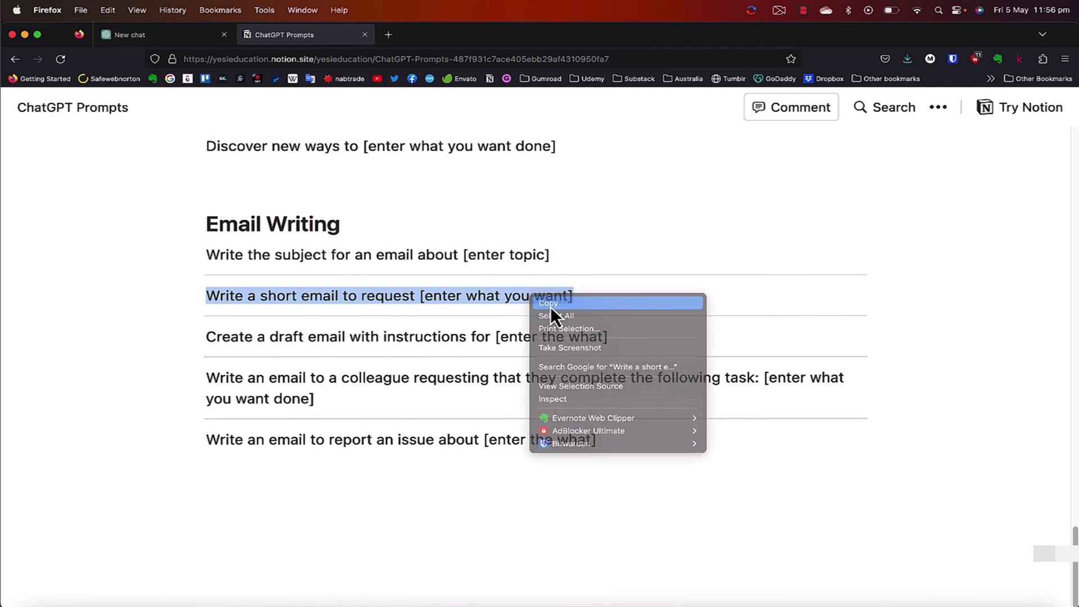
- Paste the prompt into ChatGPT, replace the bracketed placeholder with 'annual leave', and send it
{"action": "left_click", "coordinate": [180, 41]}
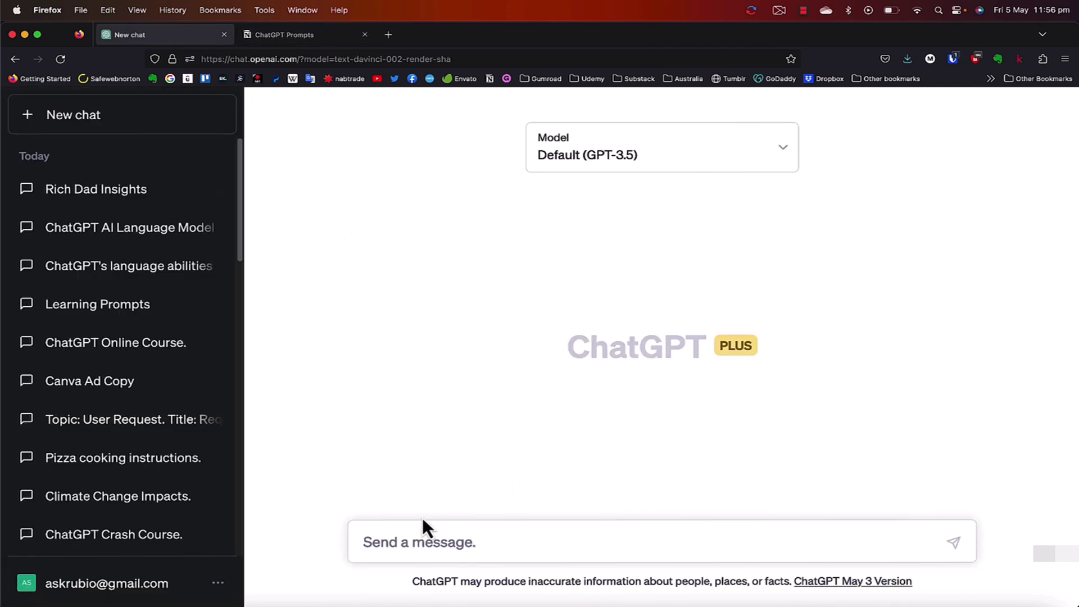
{"action": "right_click", "coordinate": [392, 543]}
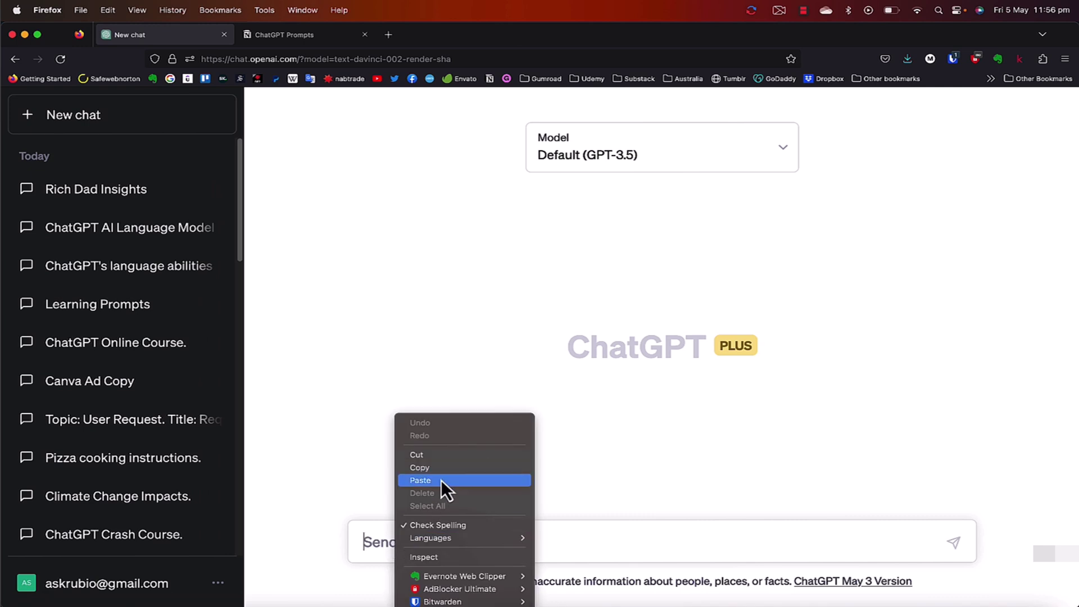
{"action": "left_click", "coordinate": [441, 480]}
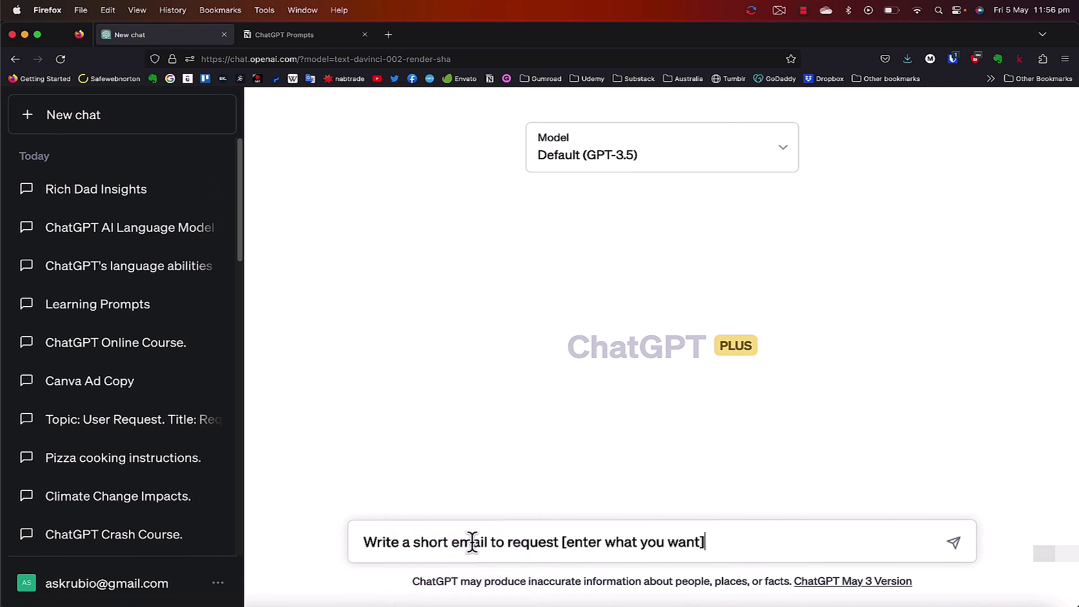
{"action": "left_click_drag", "start_coordinate": [560, 542], "coordinate": [761, 542]}
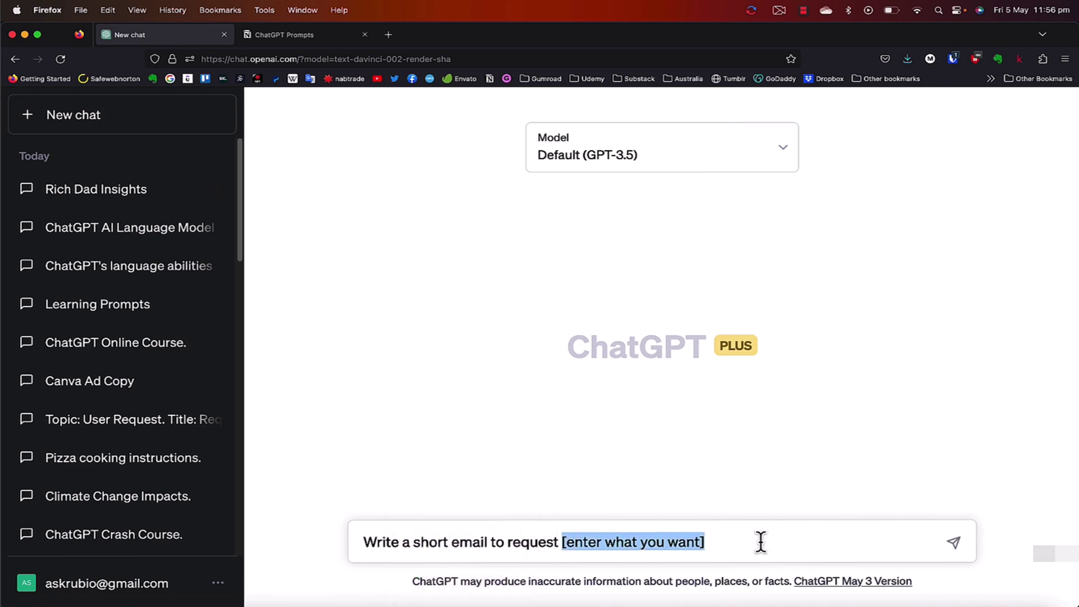
{"action": "type", "text": "annual leave"}
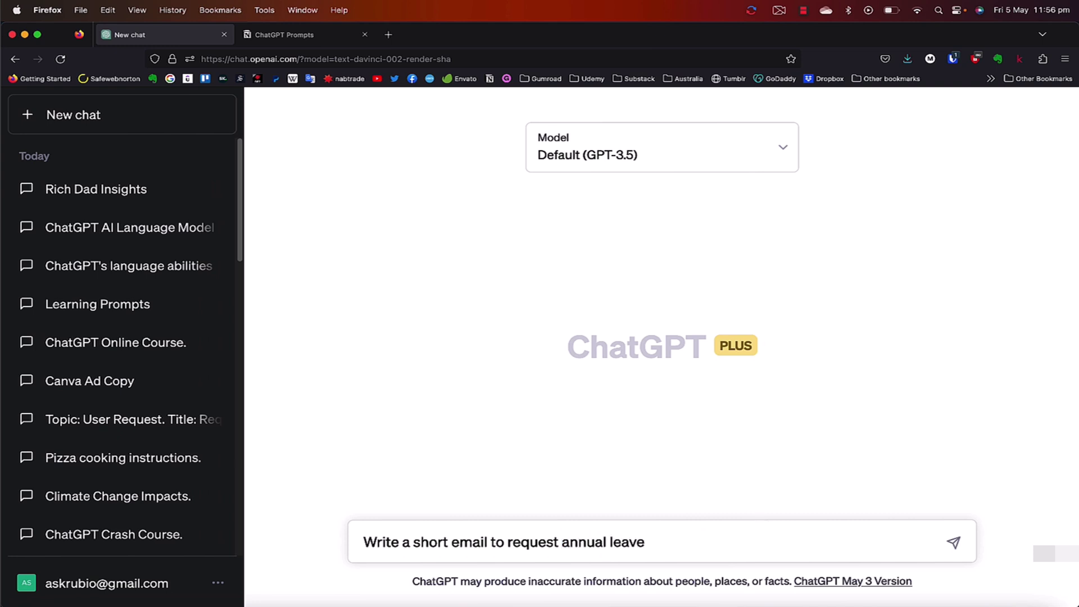
{"action": "key", "text": "Return"}
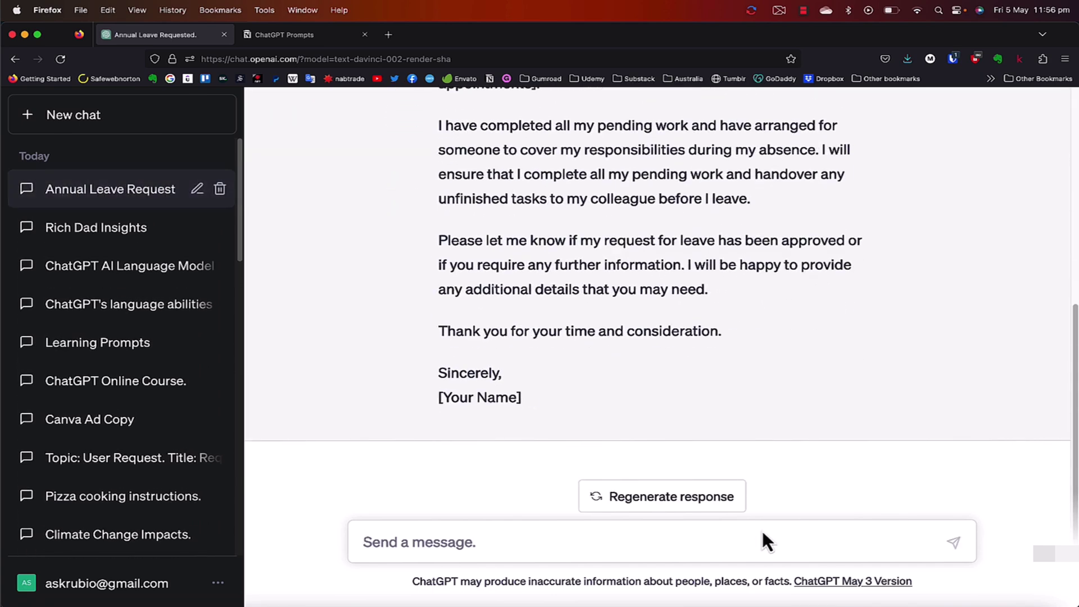
{"action": "scroll", "coordinate": [679, 444], "scroll_direction": "up", "scroll_amount": 5}
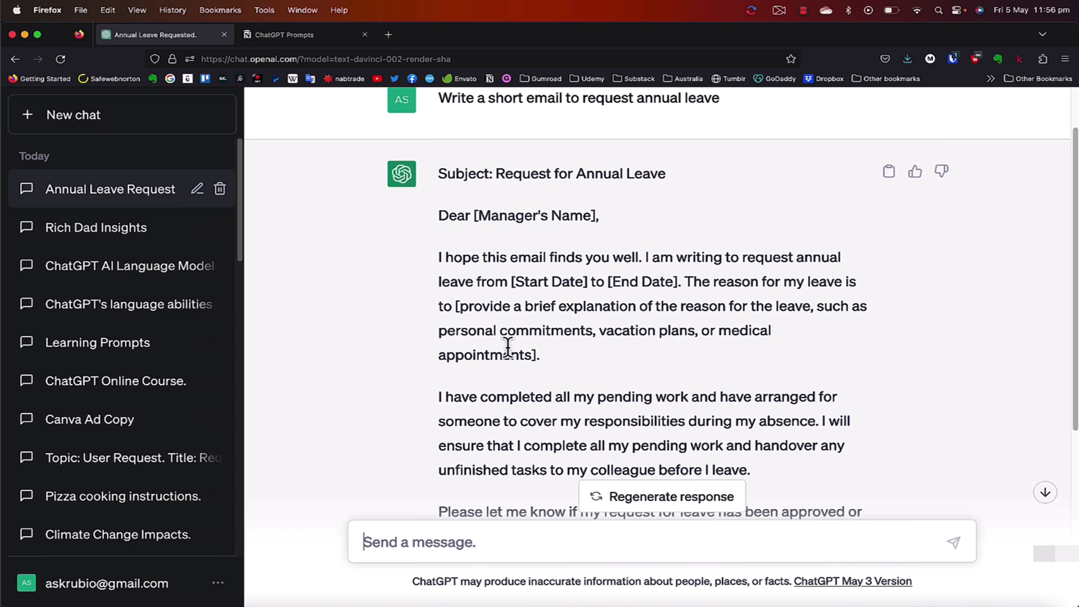
{"action": "scroll", "coordinate": [449, 360], "scroll_direction": "down", "scroll_amount": 3}
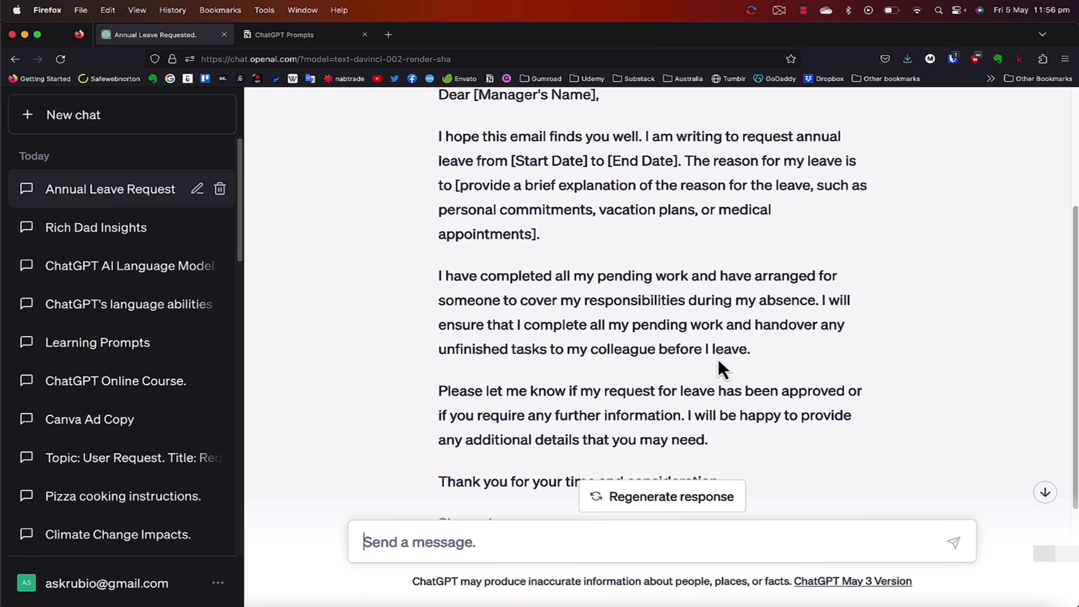
{"action": "scroll", "coordinate": [563, 359], "scroll_direction": "down", "scroll_amount": 2}
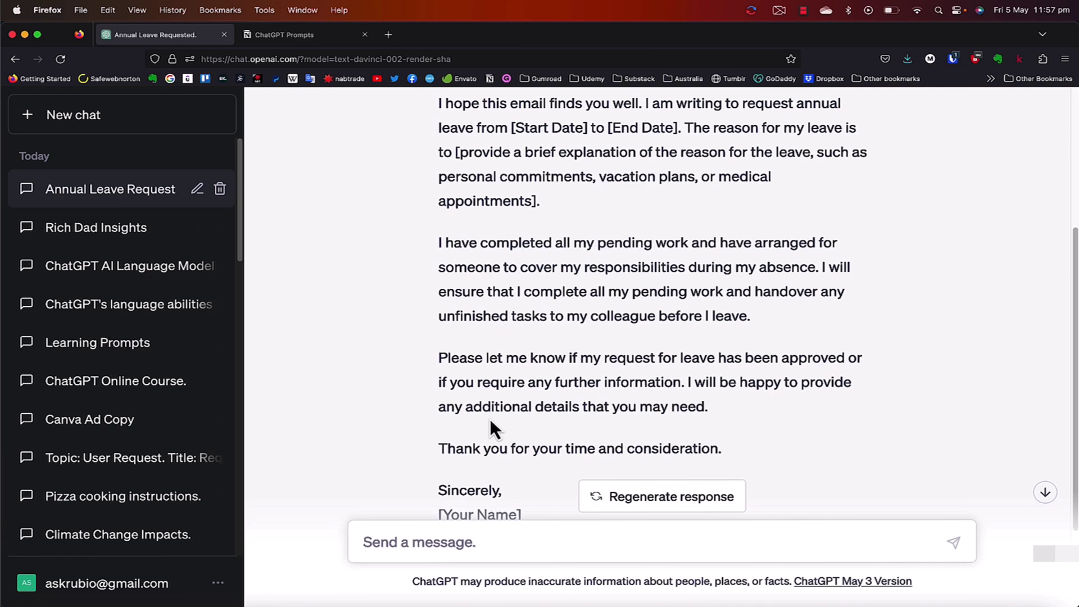
{"action": "scroll", "coordinate": [490, 419], "scroll_direction": "down", "scroll_amount": 1}
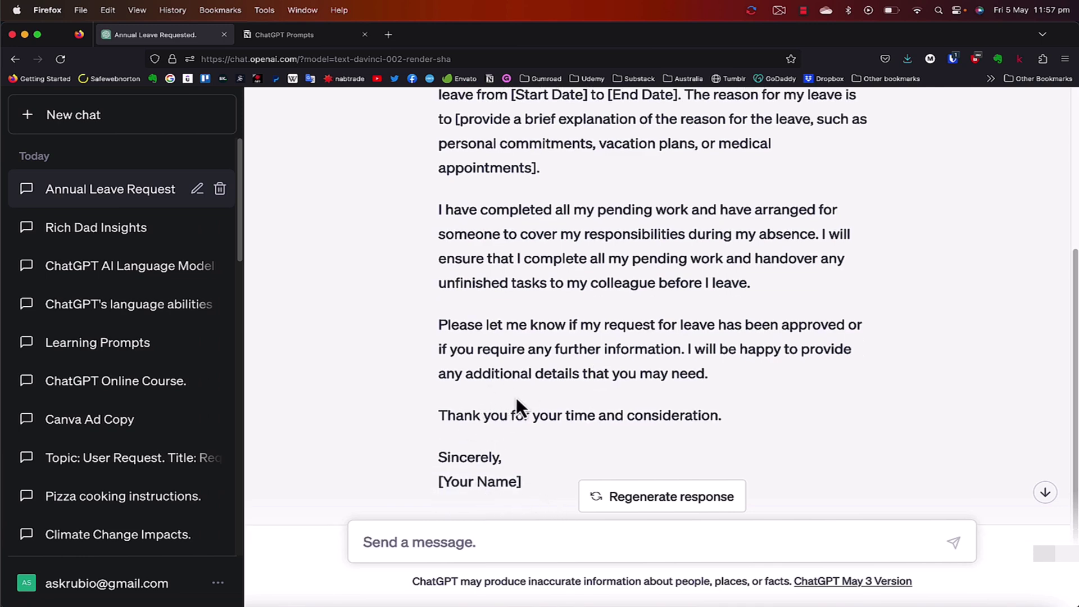
{"action": "scroll", "coordinate": [516, 397], "scroll_direction": "up", "scroll_amount": 4}
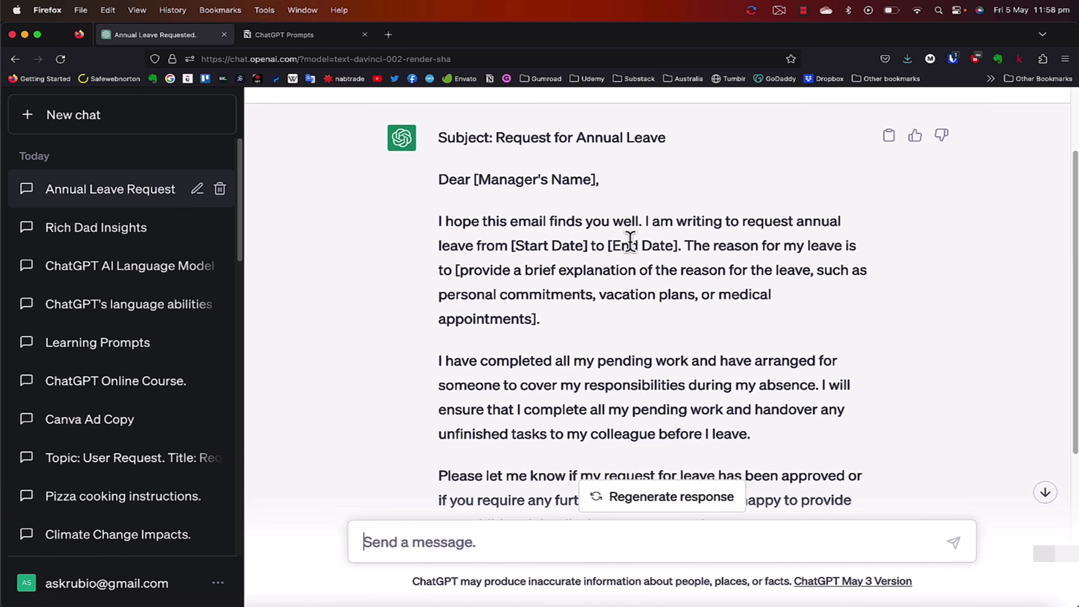
{"action": "scroll", "coordinate": [634, 303], "scroll_direction": "down", "scroll_amount": 5}
{"action": "scroll", "coordinate": [627, 308], "scroll_direction": "up", "scroll_amount": 3}
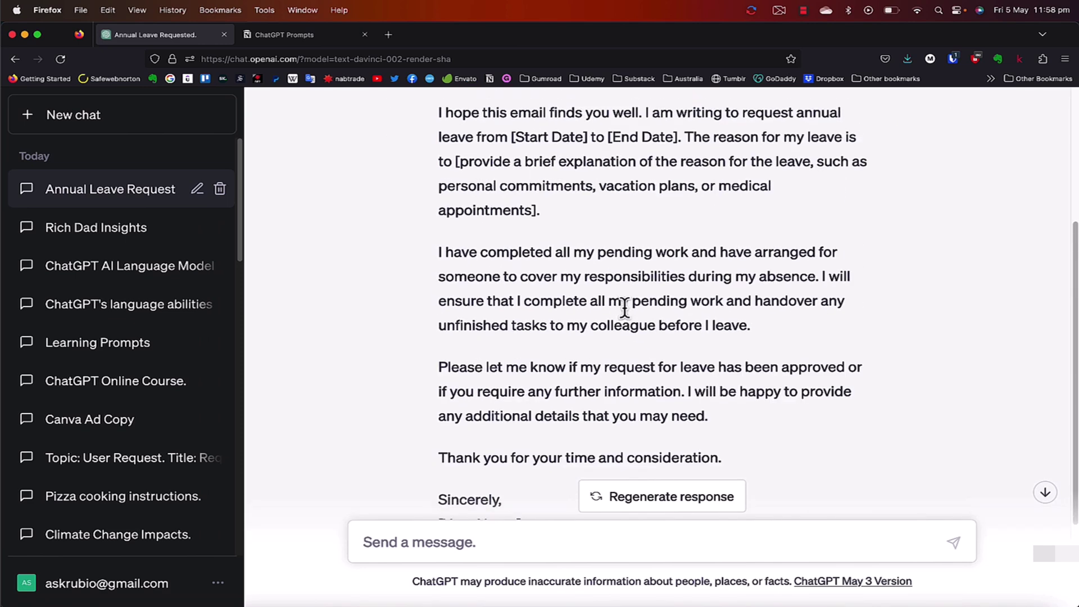
{"action": "scroll", "coordinate": [625, 308], "scroll_direction": "up", "scroll_amount": 3}
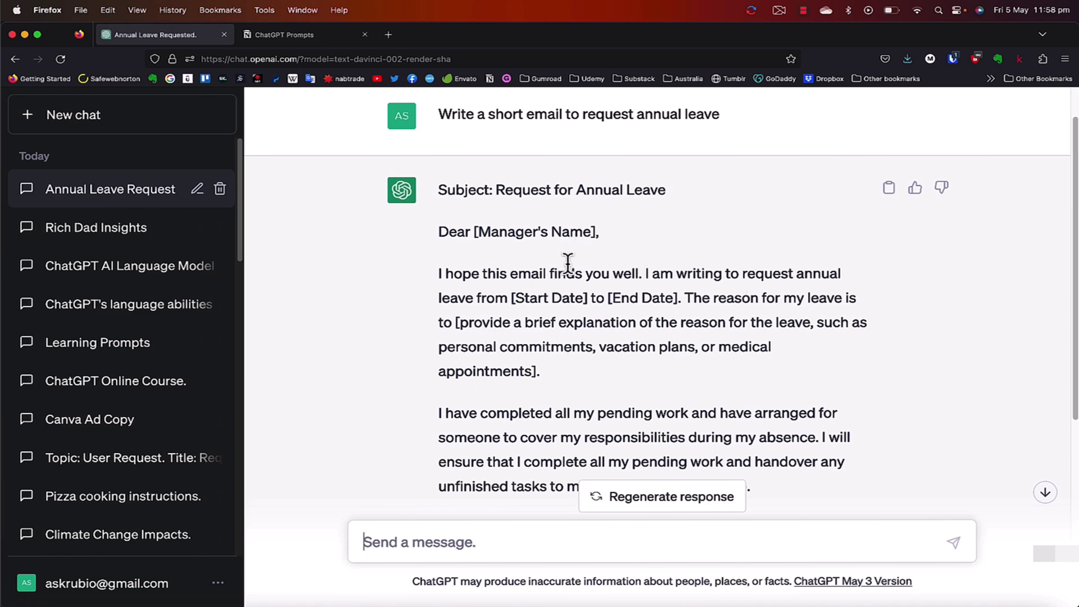
{"action": "left_click_drag", "start_coordinate": [437, 272], "coordinate": [557, 368]}
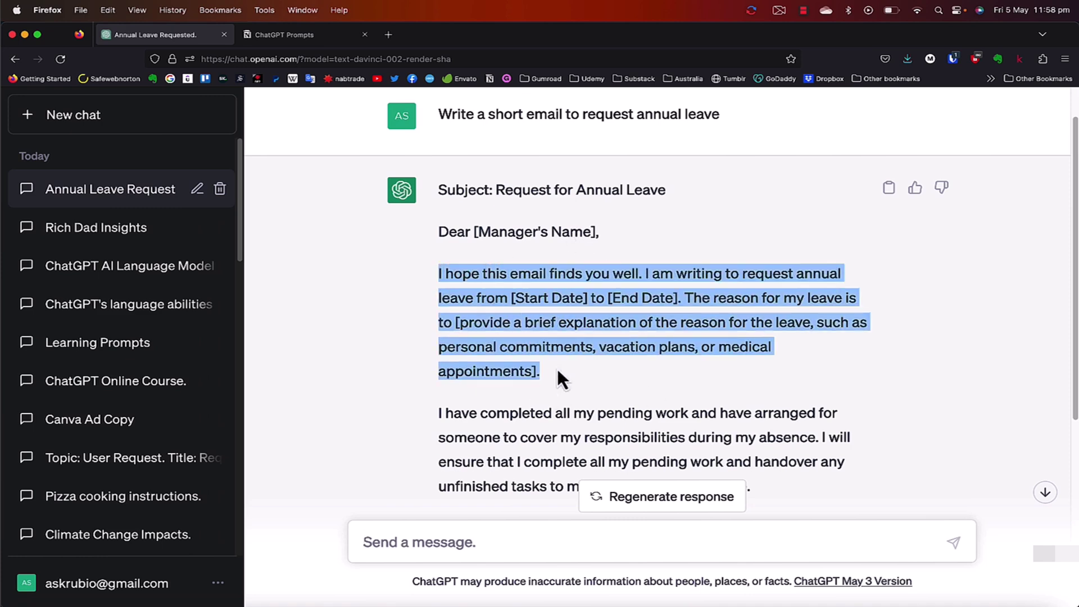
{"action": "left_click", "coordinate": [565, 390]}
{"action": "scroll", "coordinate": [565, 390], "scroll_direction": "down", "scroll_amount": 2}
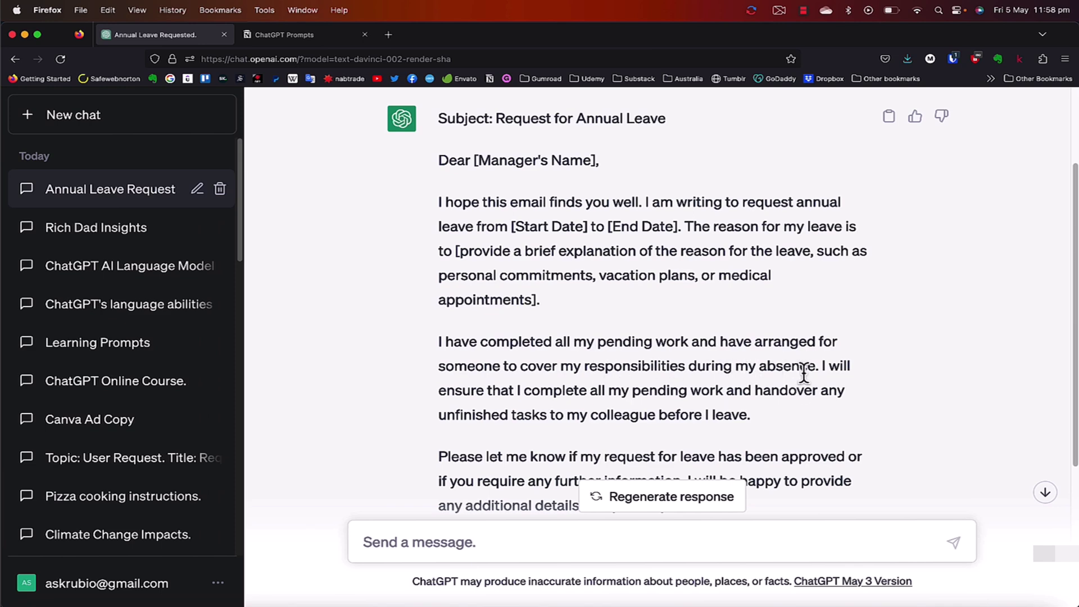
{"action": "left_click_drag", "start_coordinate": [820, 371], "coordinate": [722, 343]}
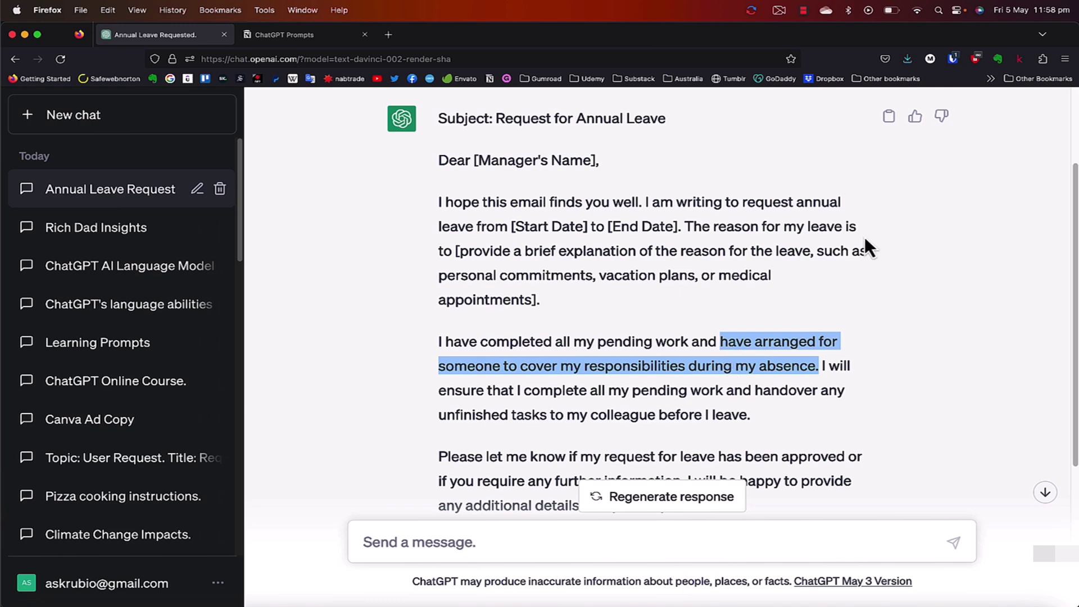
{"action": "left_click", "coordinate": [722, 346]}
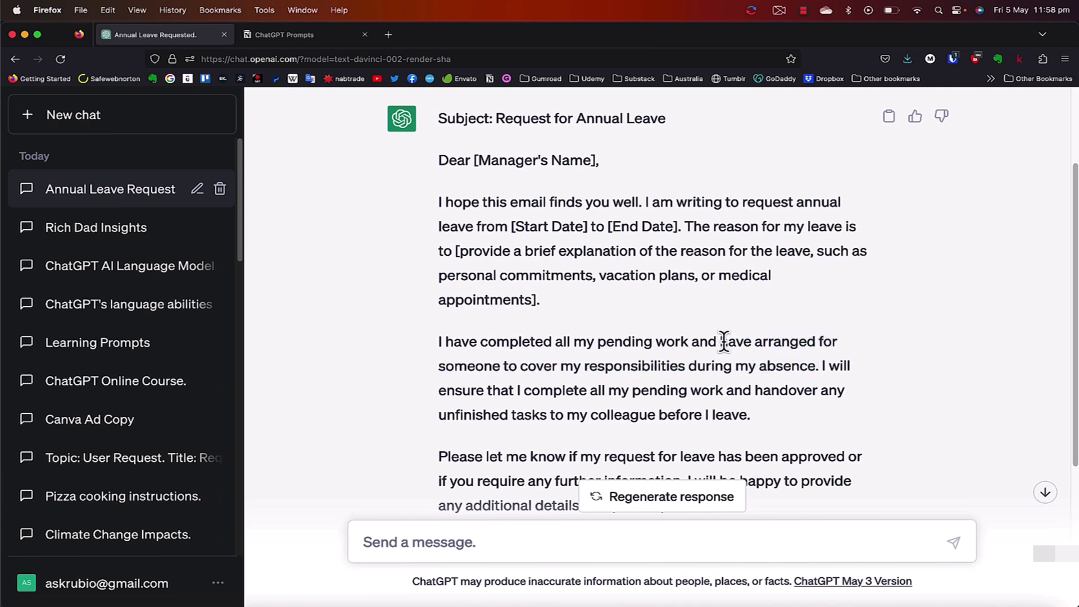
{"action": "left_click_drag", "start_coordinate": [721, 344], "coordinate": [814, 359]}
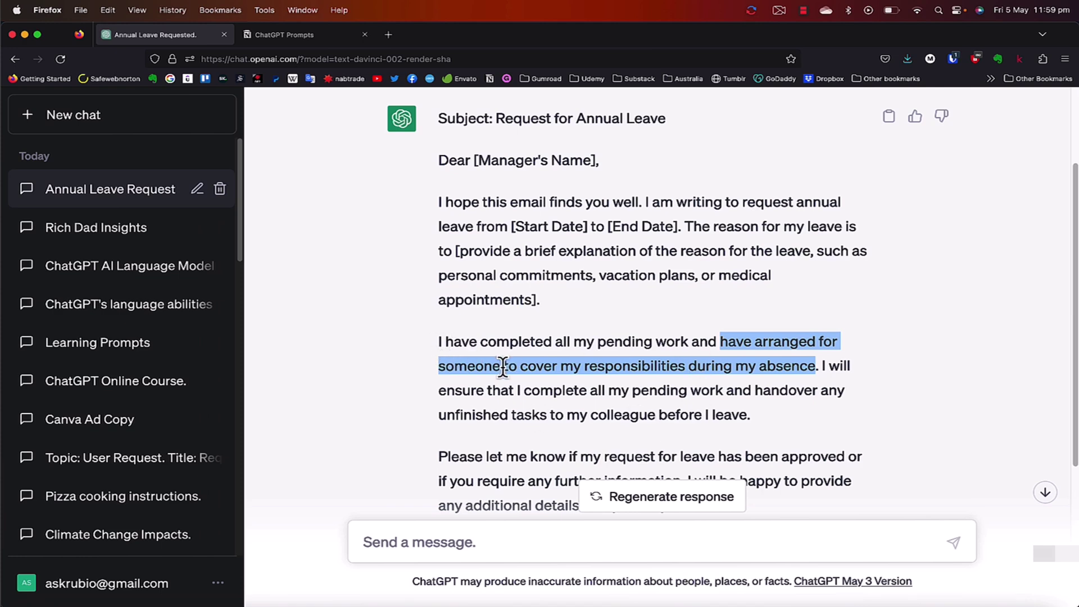
{"action": "scroll", "coordinate": [500, 360], "scroll_direction": "down", "scroll_amount": 3}
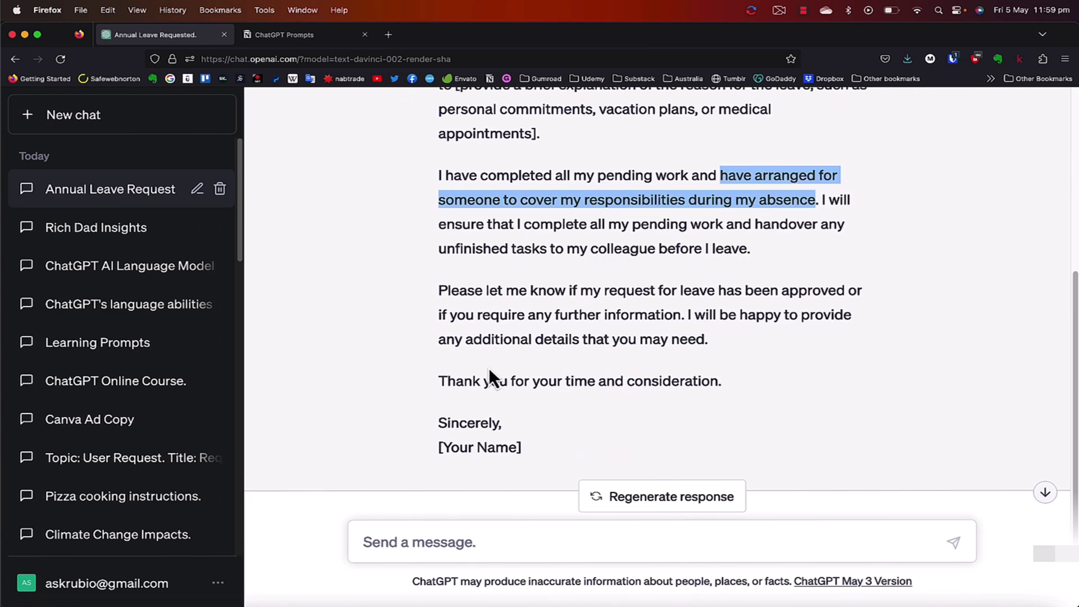
{"action": "left_click_drag", "start_coordinate": [500, 425], "coordinate": [440, 426]}
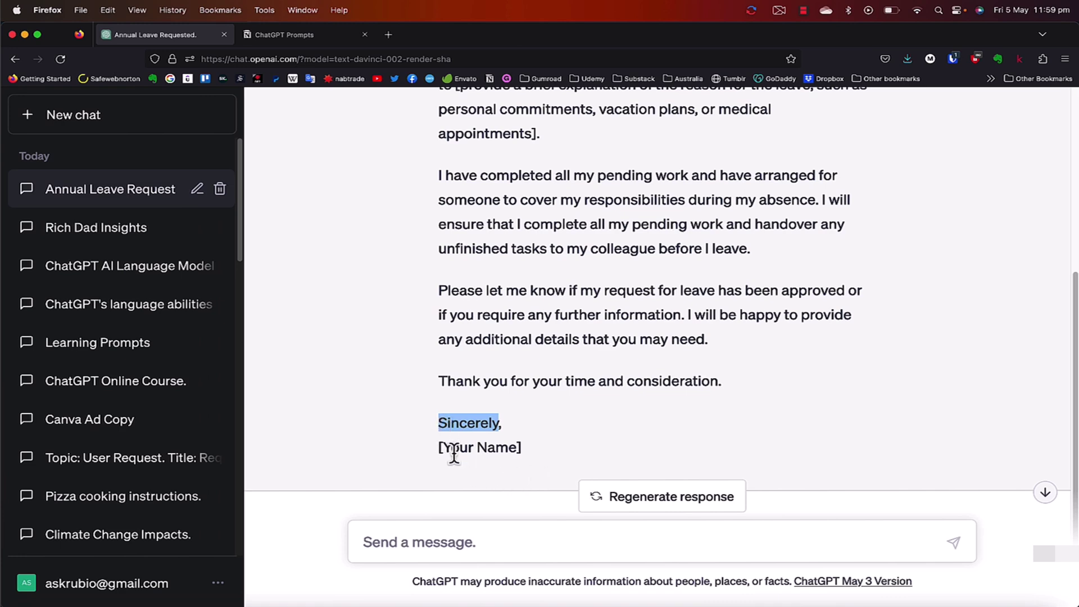
{"action": "scroll", "coordinate": [498, 439], "scroll_direction": "up", "scroll_amount": 8}
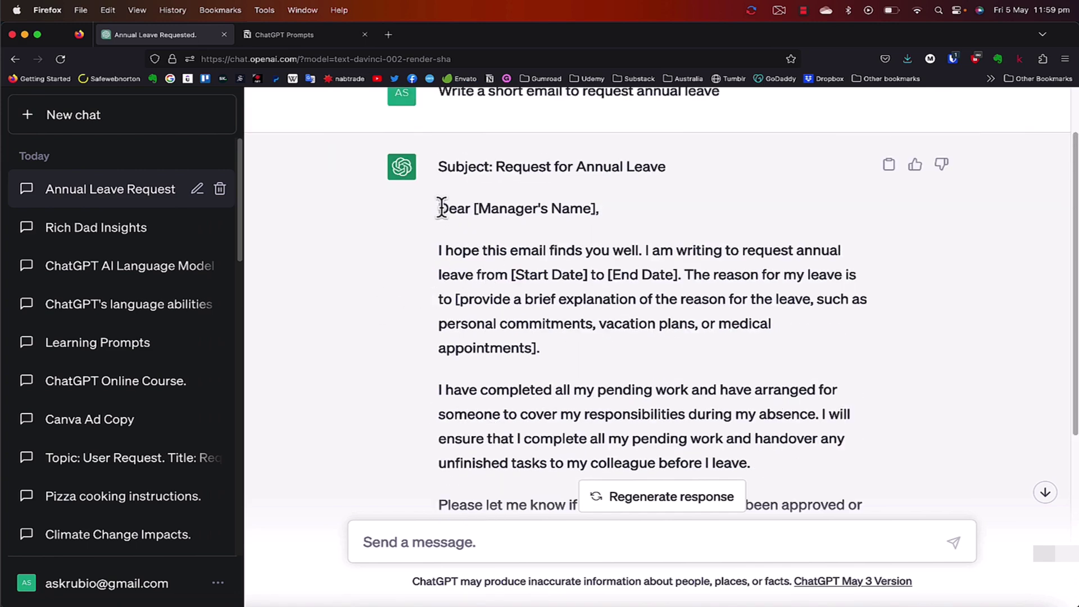
{"action": "left_click_drag", "start_coordinate": [438, 208], "coordinate": [595, 206]}
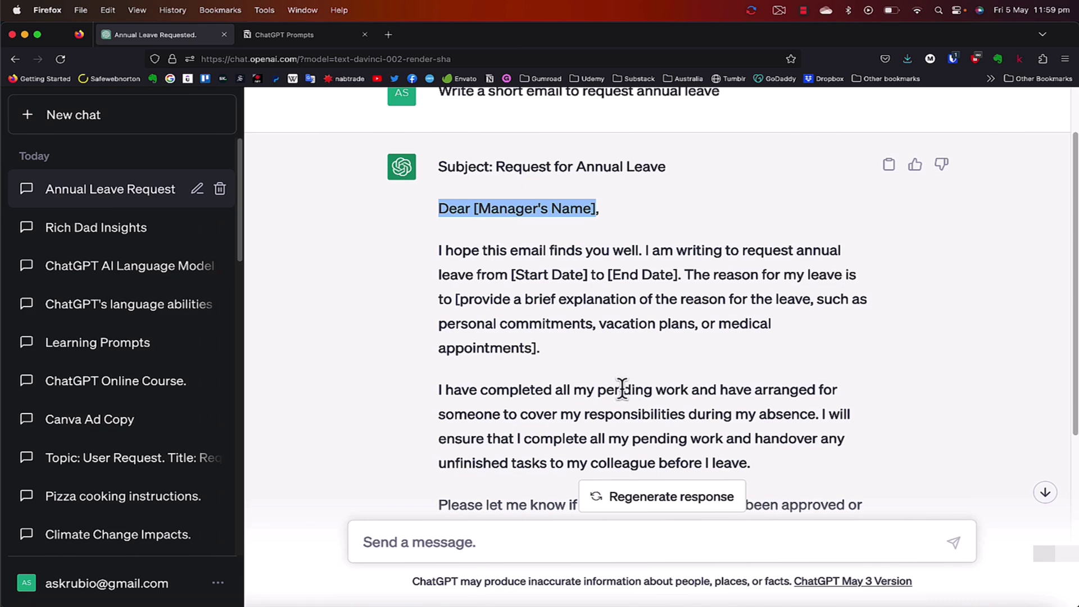
{"action": "scroll", "coordinate": [623, 388], "scroll_direction": "down", "scroll_amount": 2}
{"action": "left_click", "coordinate": [721, 332]}
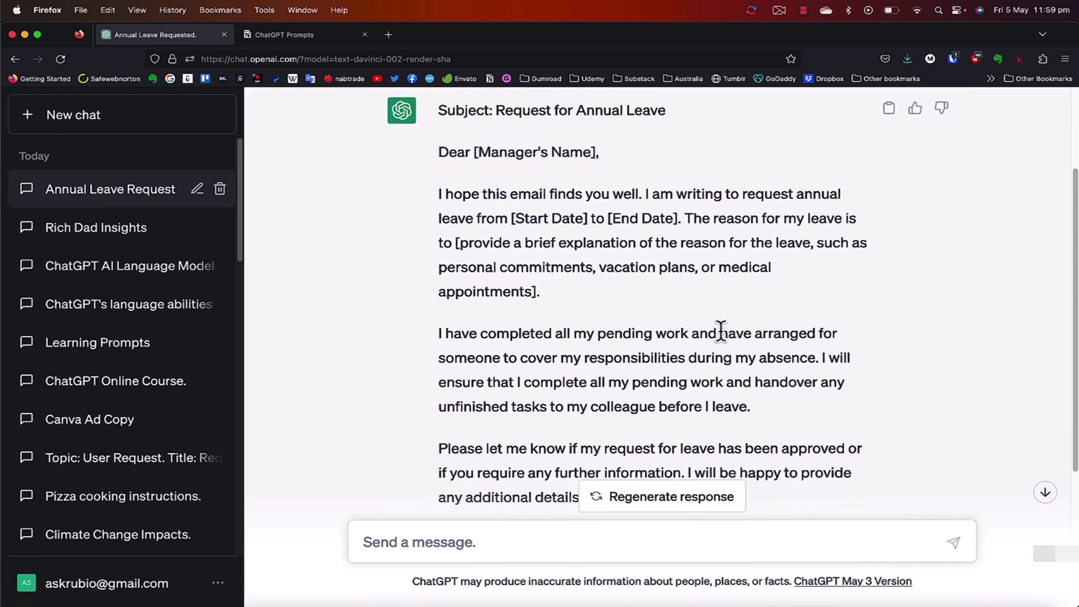
{"action": "left_click_drag", "start_coordinate": [722, 332], "coordinate": [814, 358]}
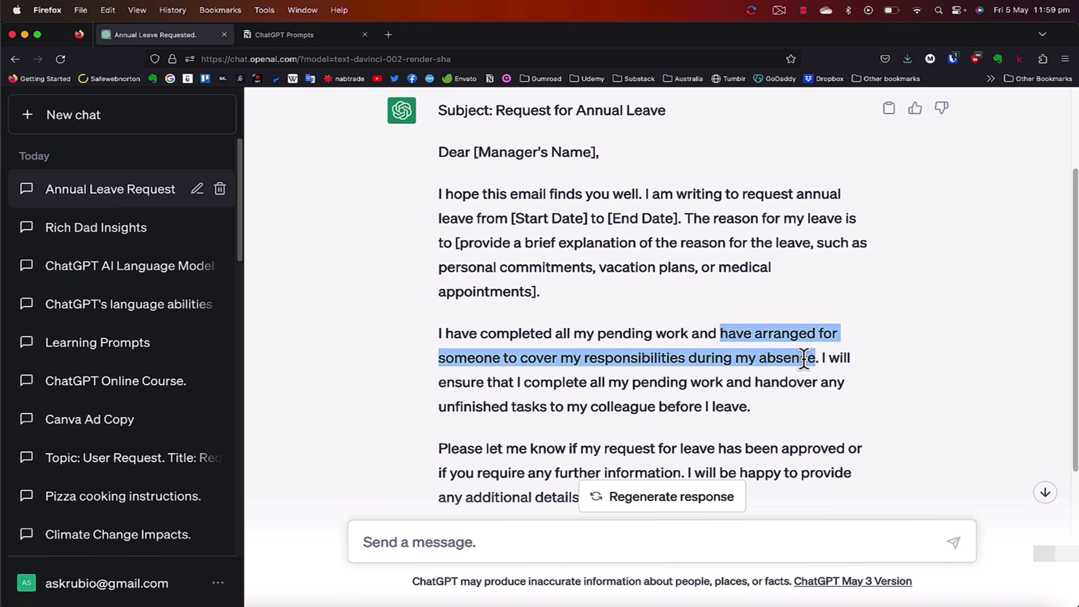
{"action": "scroll", "coordinate": [609, 366], "scroll_direction": "down", "scroll_amount": 5}
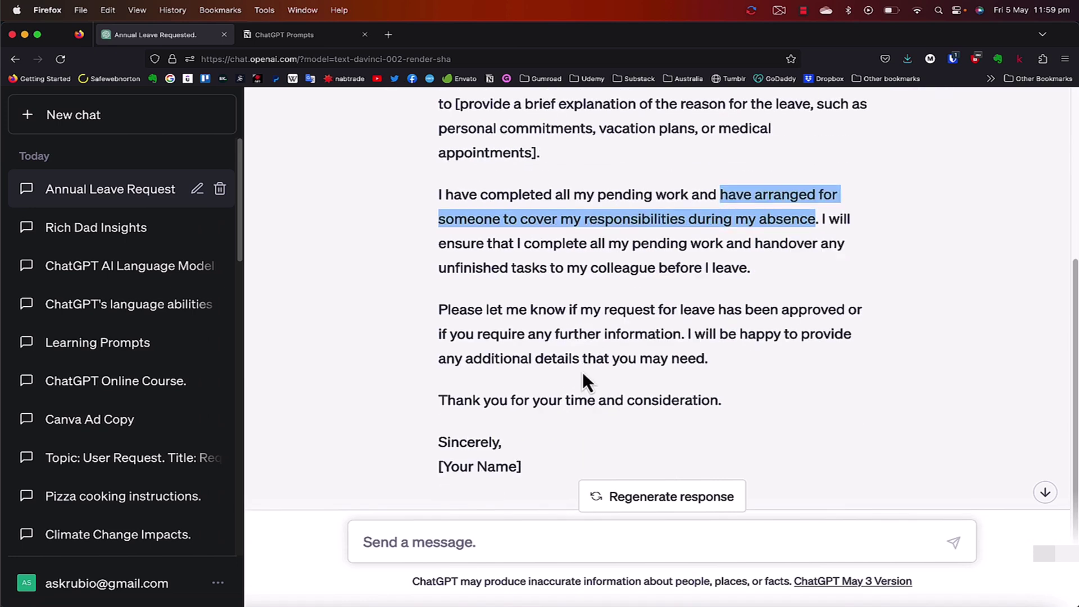
{"action": "left_click_drag", "start_coordinate": [500, 443], "coordinate": [441, 444]}
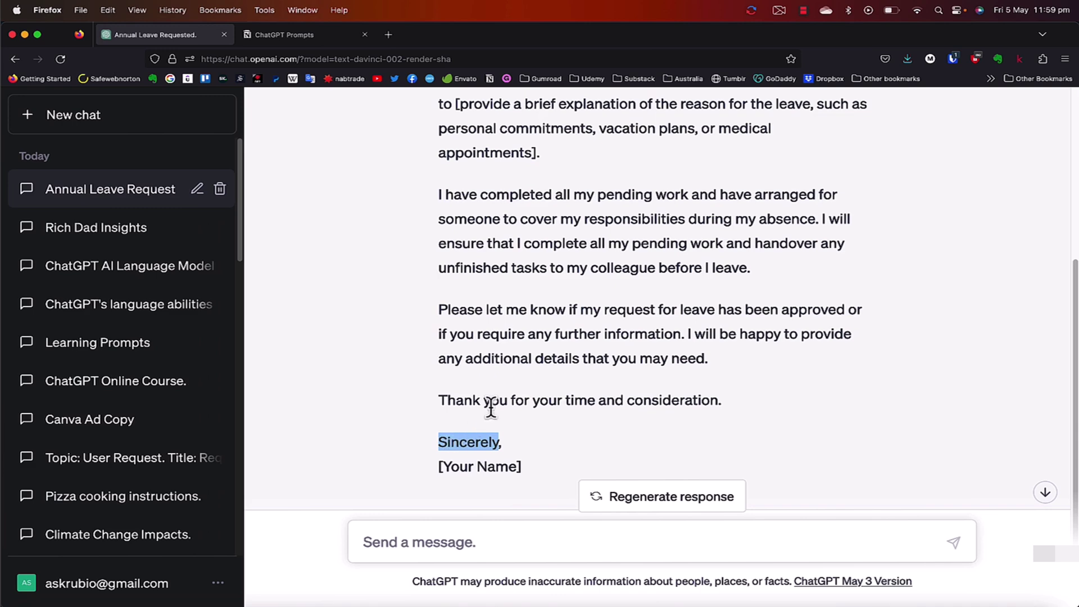
{"action": "scroll", "coordinate": [491, 406], "scroll_direction": "up", "scroll_amount": 5}
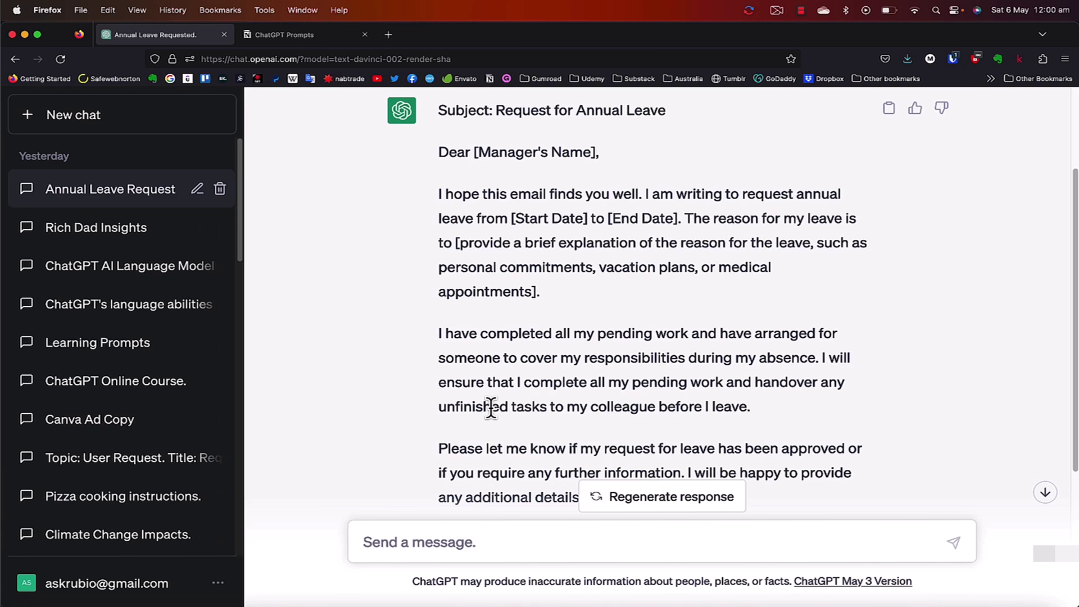
- Regenerate the annual-leave email twice to produce a second and third version
{"action": "scroll", "coordinate": [551, 326], "scroll_direction": "up", "scroll_amount": 3}
{"action": "scroll", "coordinate": [548, 321], "scroll_direction": "down", "scroll_amount": 1}
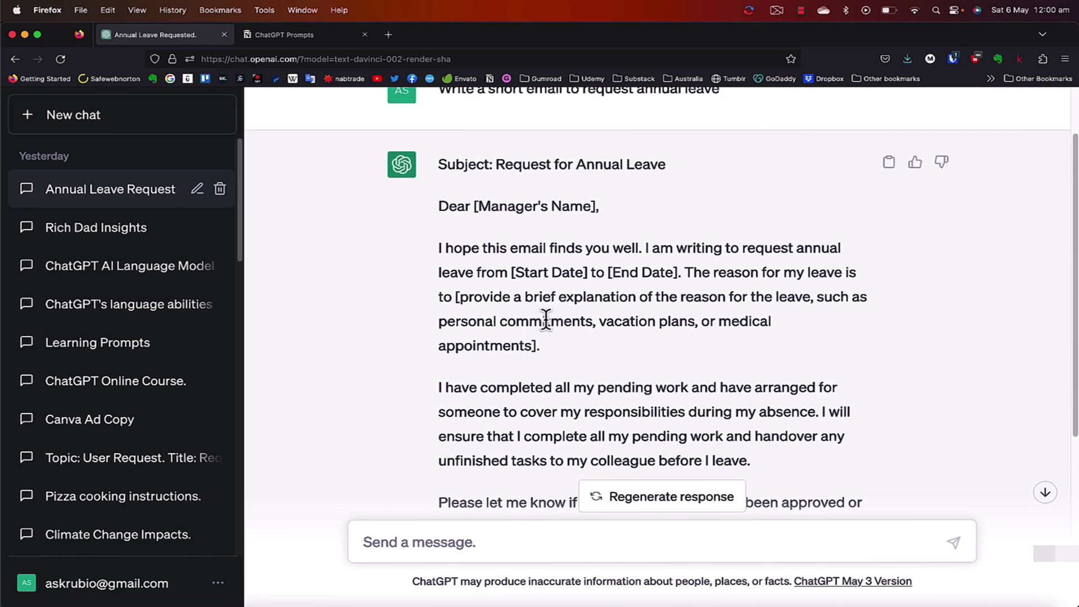
{"action": "scroll", "coordinate": [525, 241], "scroll_direction": "down", "scroll_amount": 4}
{"action": "double_click", "coordinate": [468, 426]}
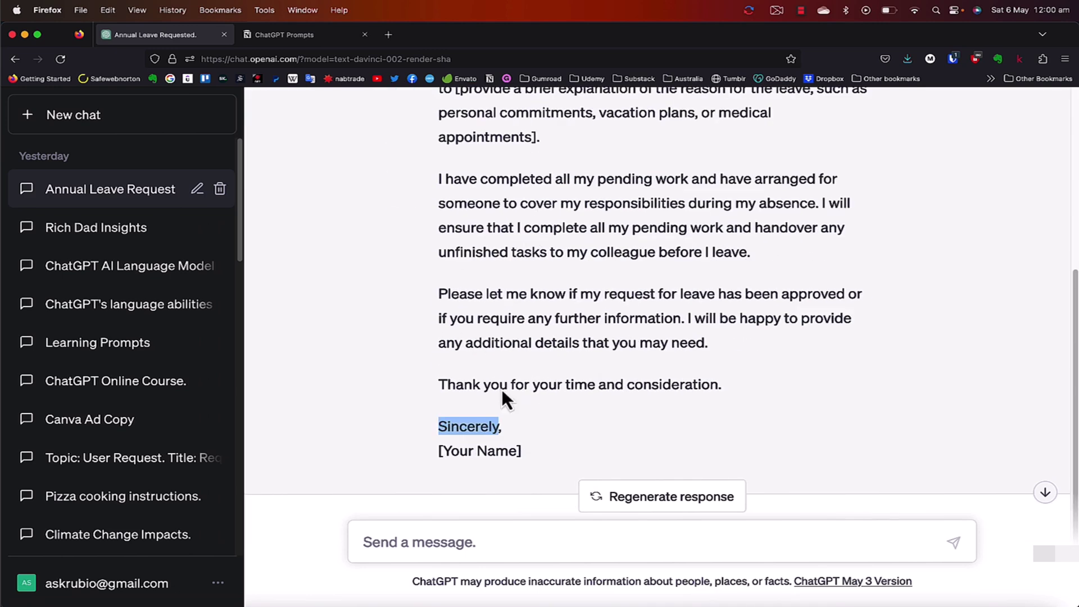
{"action": "scroll", "coordinate": [507, 253], "scroll_direction": "up", "scroll_amount": 3}
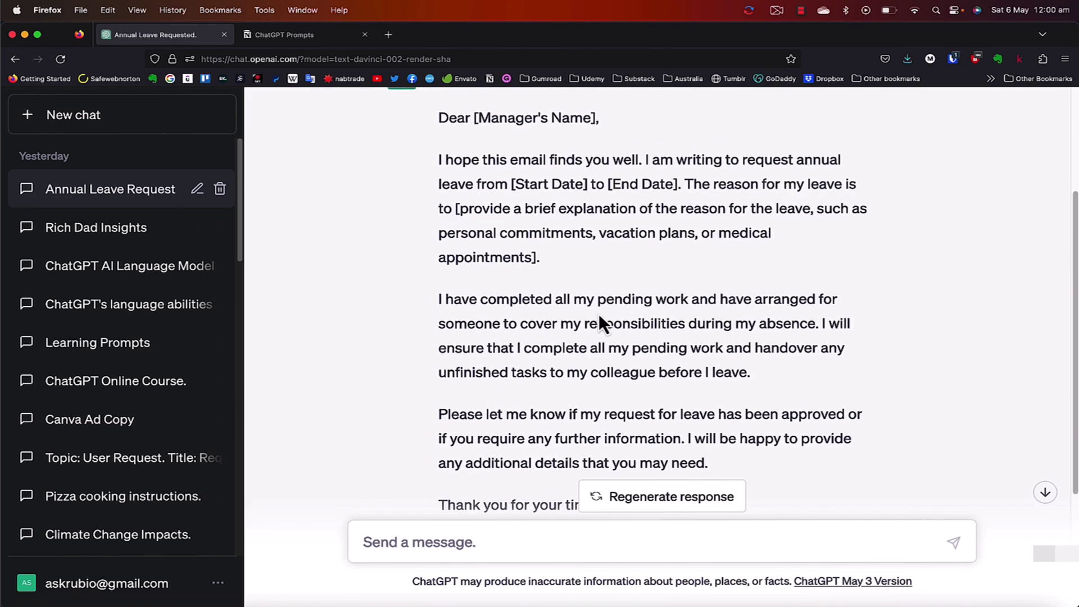
{"action": "left_click", "coordinate": [679, 506]}
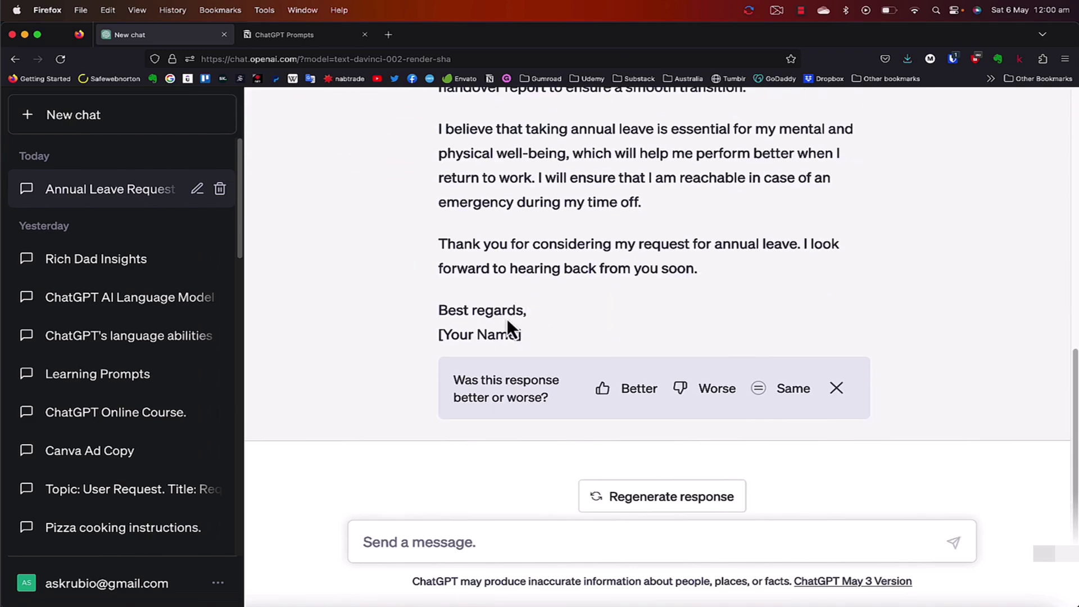
{"action": "scroll", "coordinate": [511, 320], "scroll_direction": "up", "scroll_amount": 10}
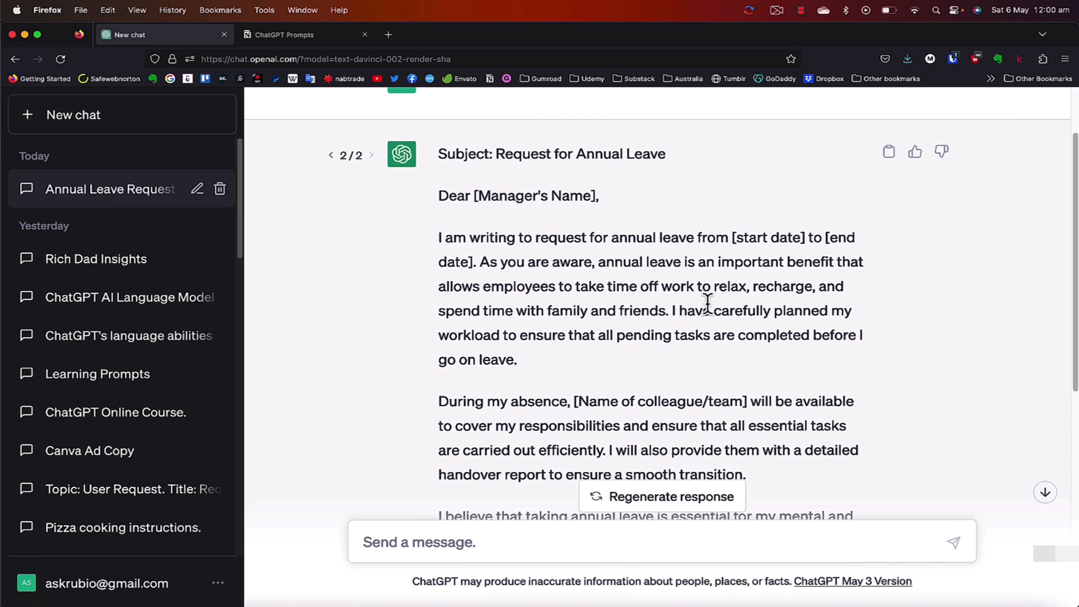
{"action": "scroll", "coordinate": [618, 388], "scroll_direction": "down", "scroll_amount": 7}
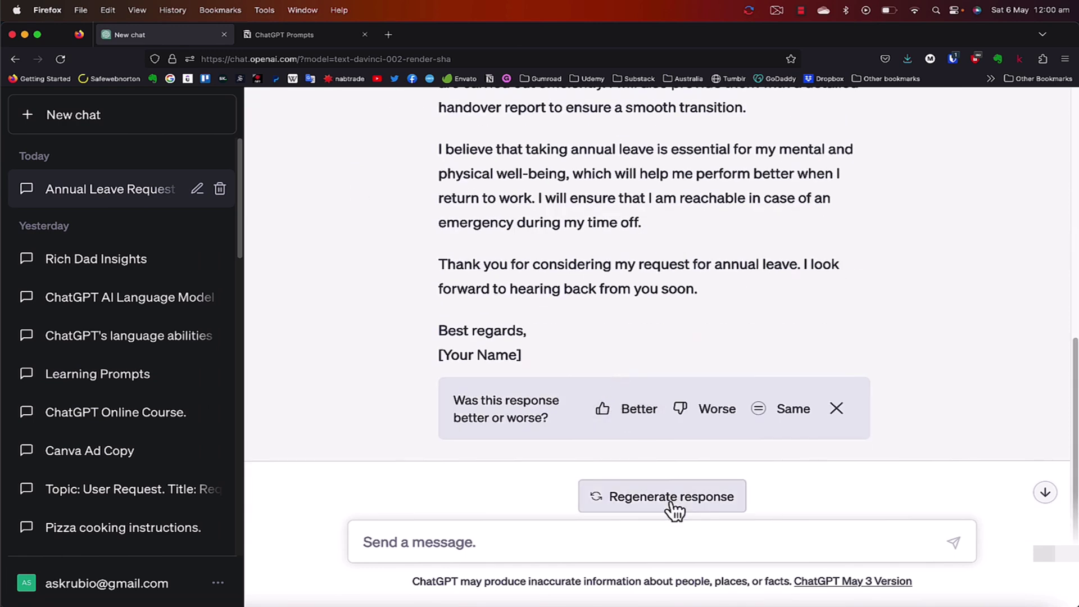
{"action": "left_click", "coordinate": [668, 507]}
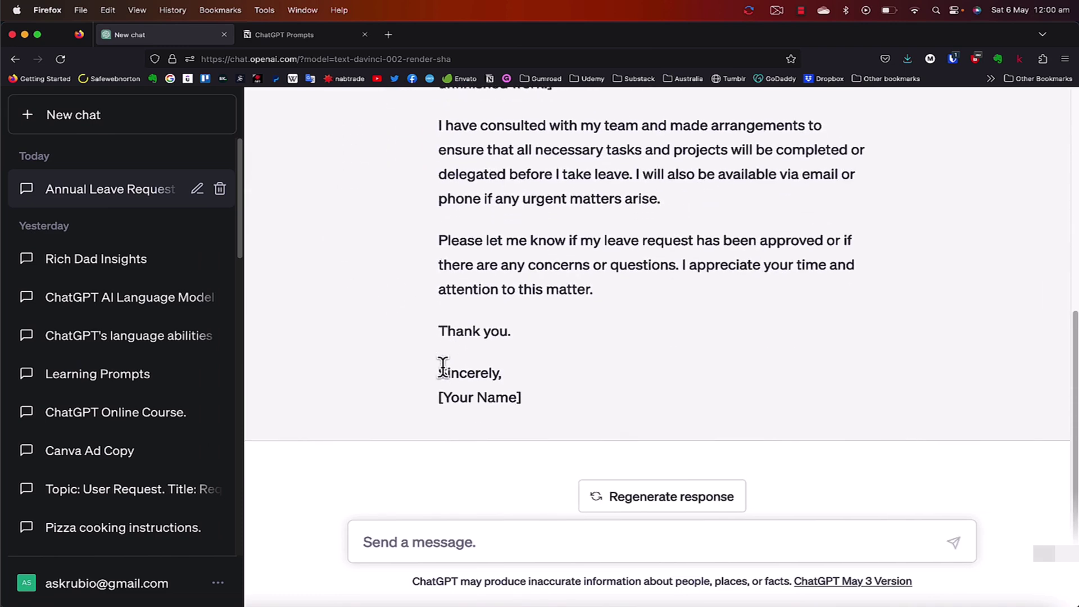
- Step through the drafts with the response counter arrows and return to version 1/3
{"action": "scroll", "coordinate": [517, 388], "scroll_direction": "up", "scroll_amount": 3}
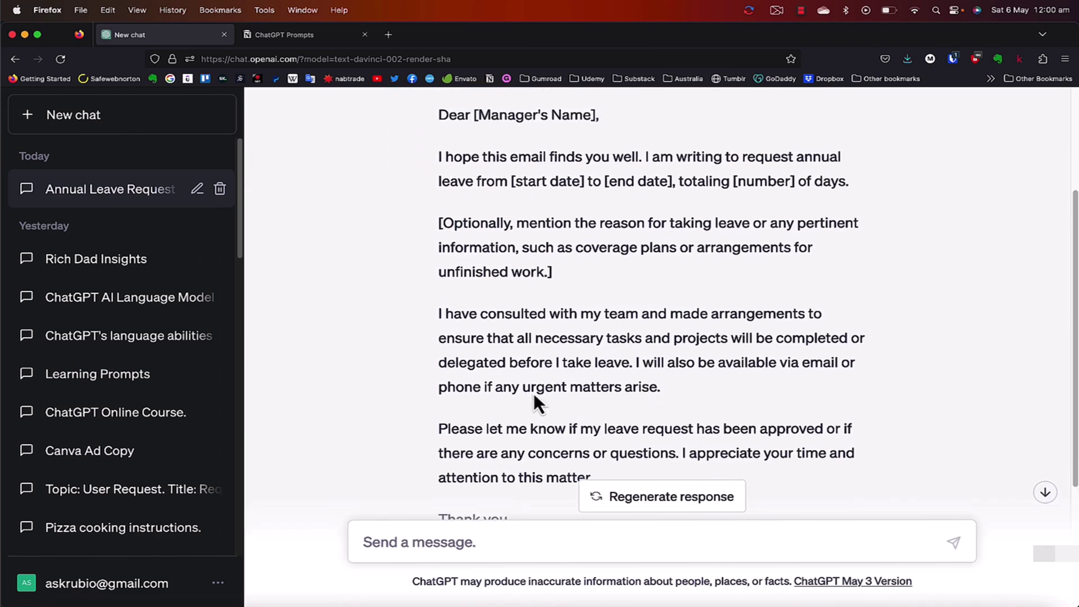
{"action": "scroll", "coordinate": [566, 213], "scroll_direction": "up", "scroll_amount": 2}
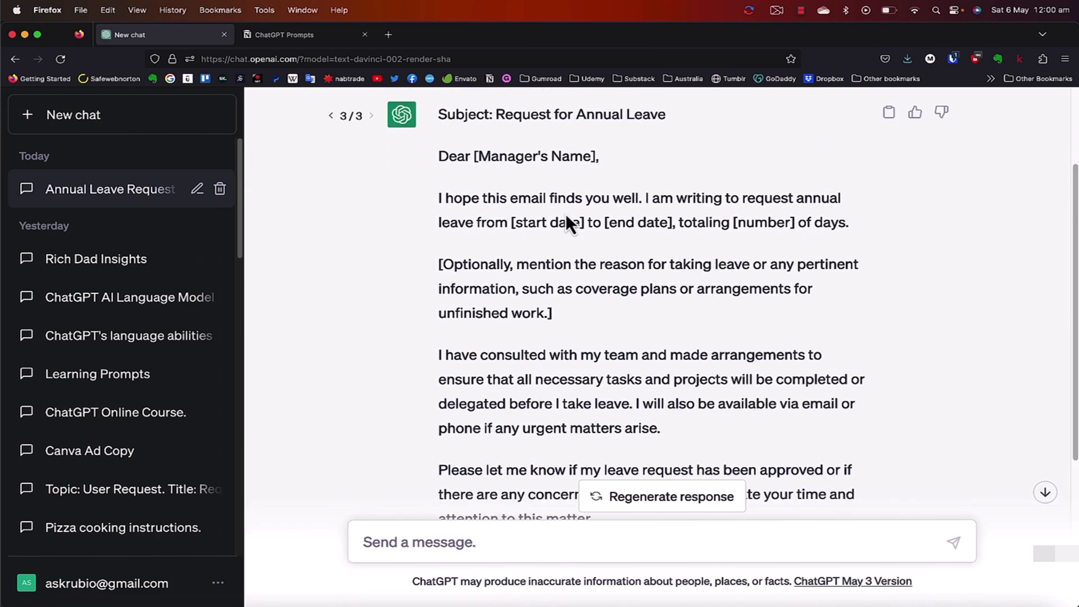
{"action": "left_click", "coordinate": [332, 117]}
{"action": "left_click", "coordinate": [332, 117]}
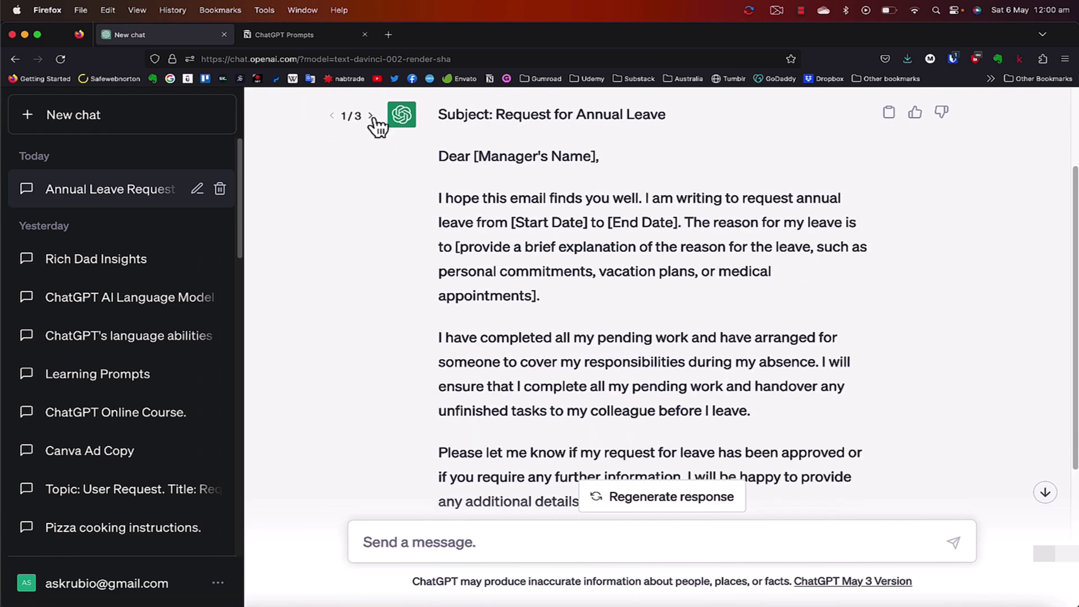
{"action": "left_click", "coordinate": [371, 116]}
{"action": "left_click", "coordinate": [371, 116]}
{"action": "left_click", "coordinate": [332, 117]}
{"action": "left_click", "coordinate": [332, 117]}
{"action": "scroll", "coordinate": [428, 292], "scroll_direction": "up", "scroll_amount": 3}
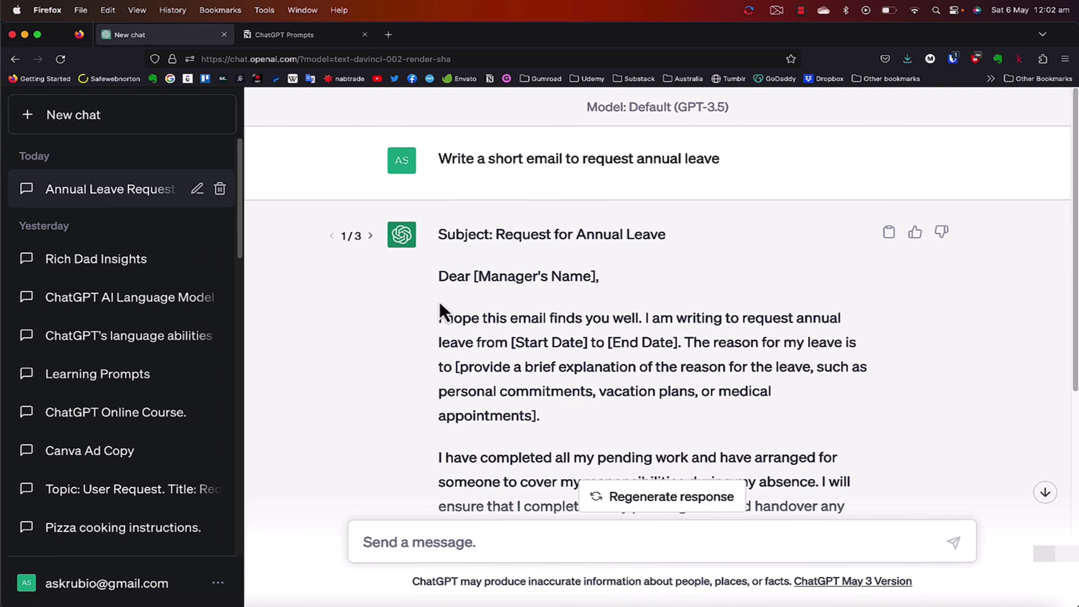
{"action": "left_click", "coordinate": [371, 237]}
{"action": "left_click", "coordinate": [371, 237]}
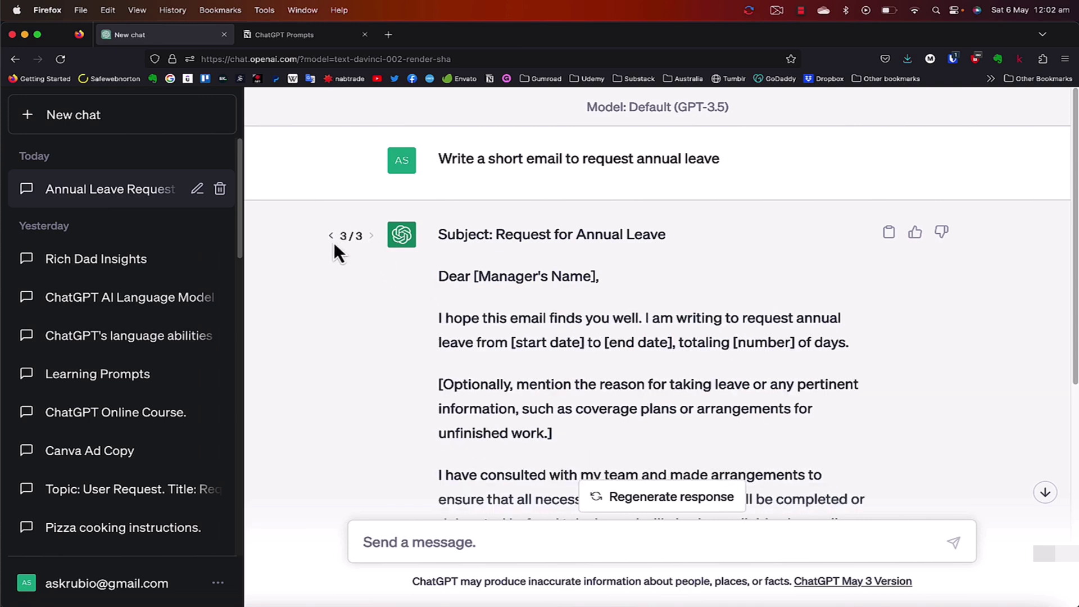
{"action": "left_click", "coordinate": [332, 236]}
{"action": "left_click", "coordinate": [332, 236]}
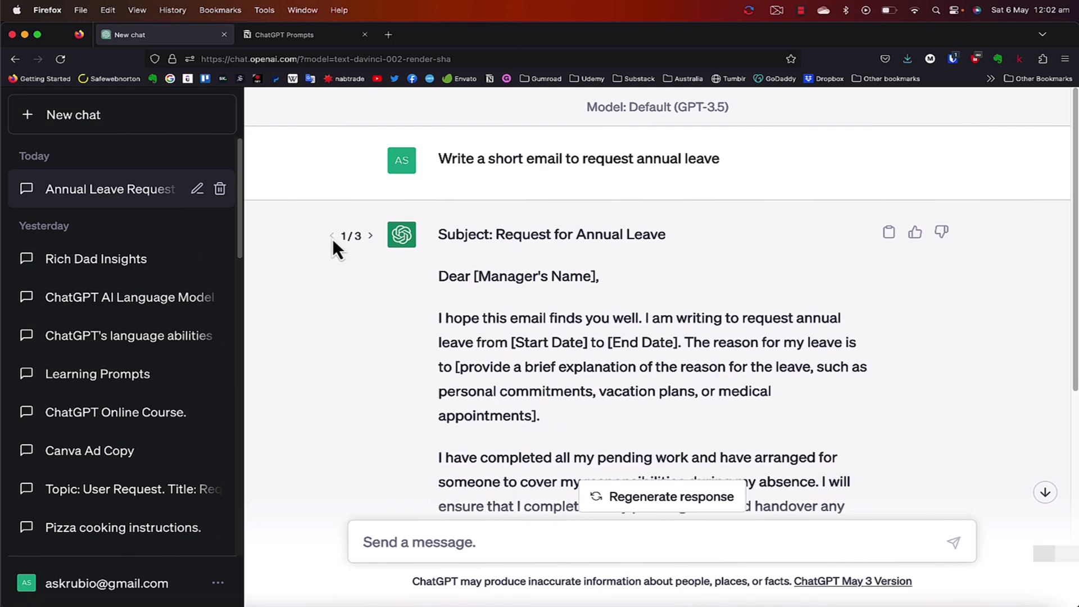